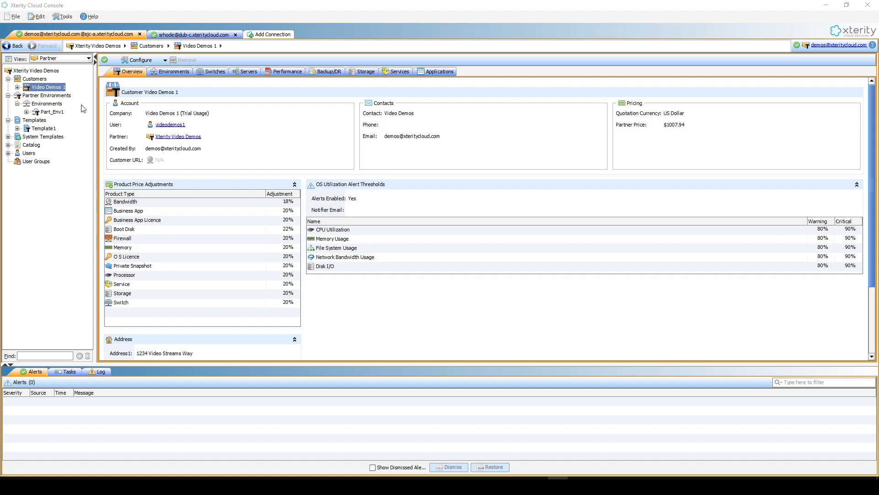
# - Open the Demo Videos environment of customer Video Demos 1 as a graph and maximize its window
pyautogui.click(17, 87)
pyautogui.click(26, 95)
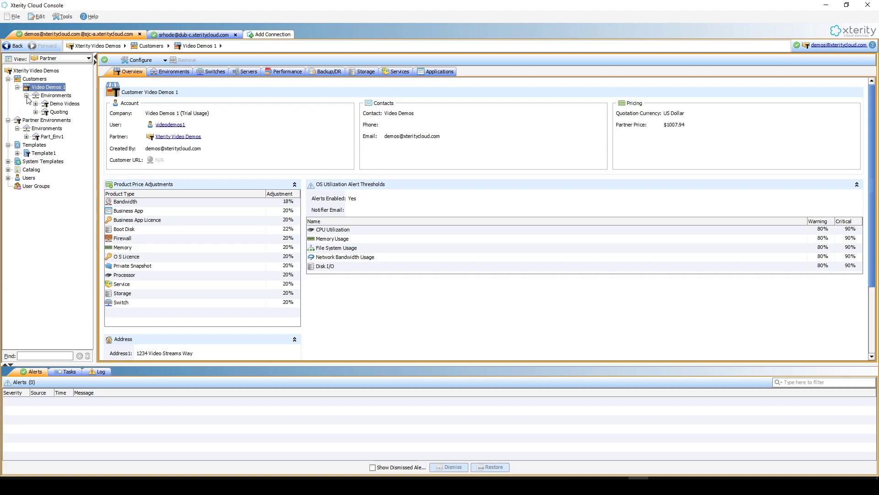
pyautogui.rightClick(68, 105)
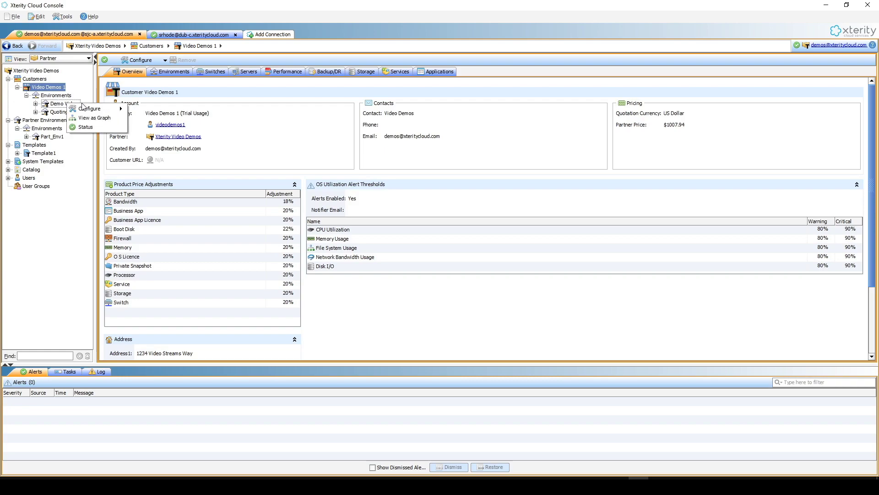
pyautogui.moveTo(87, 109)
pyautogui.click(146, 117)
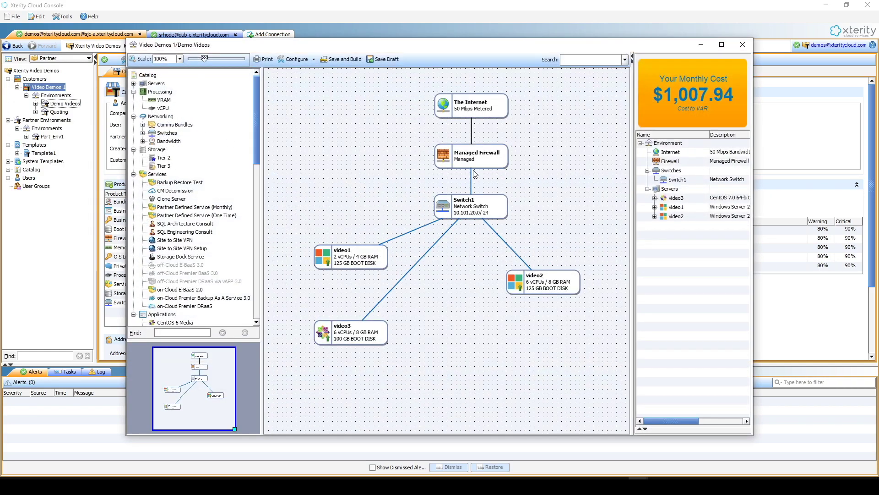
pyautogui.click(722, 41)
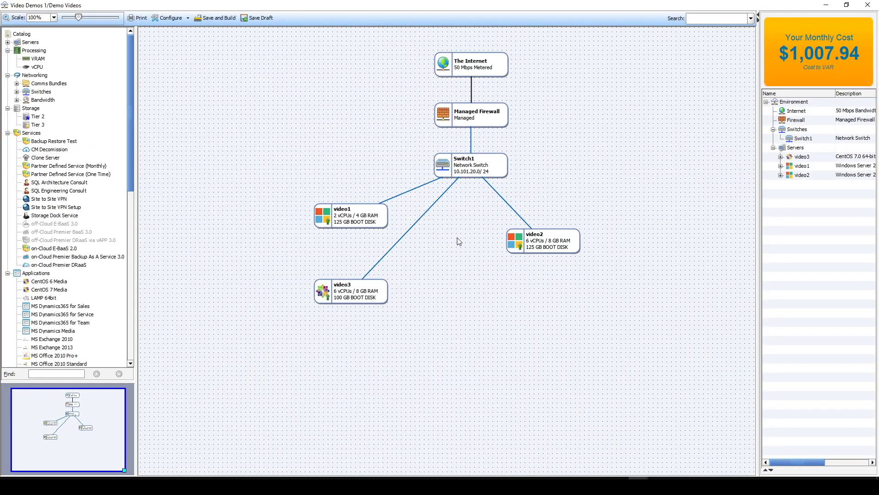
# - Examine the destinations offered for a new Managed Firewall rule, leaving the firewall configuration without adding one
pyautogui.doubleClick(476, 122)
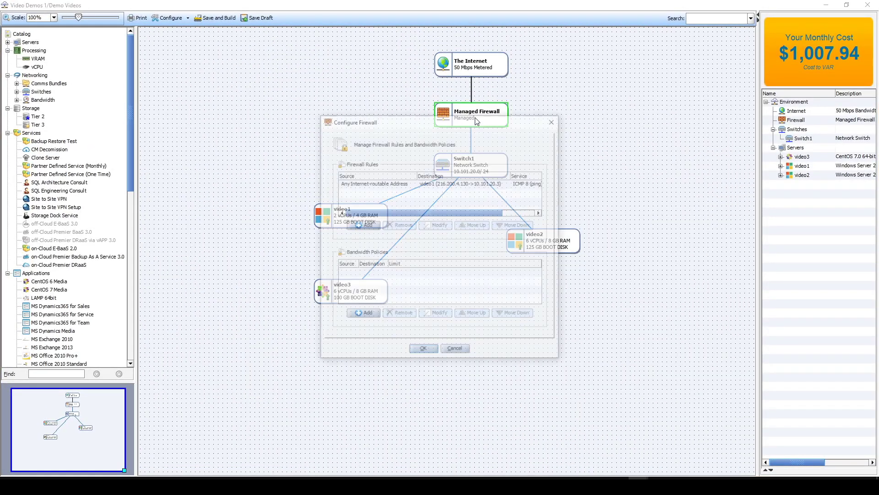
pyautogui.moveTo(445, 122); pyautogui.dragTo(415, 67)
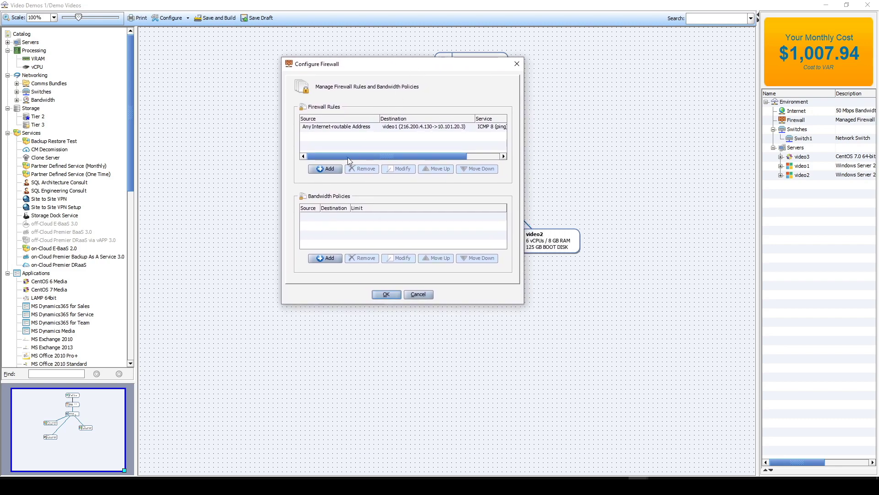
pyautogui.click(326, 169)
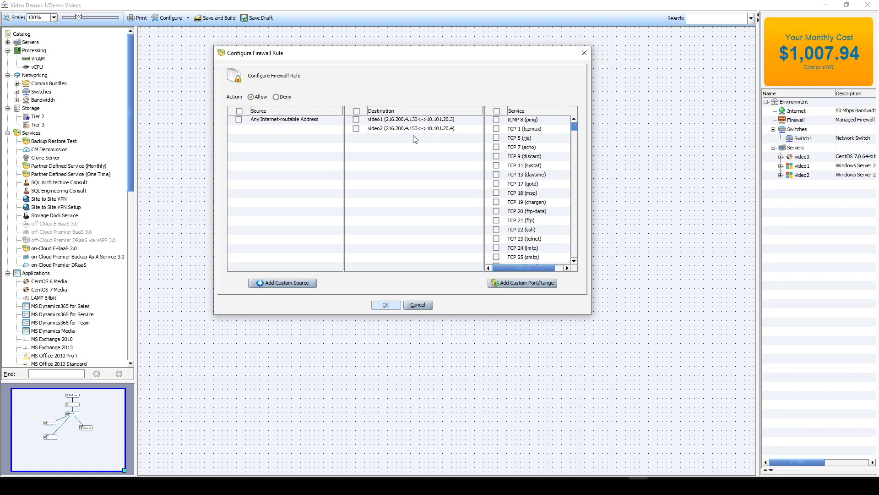
pyautogui.moveTo(378, 54); pyautogui.dragTo(529, 39)
pyautogui.click(568, 290)
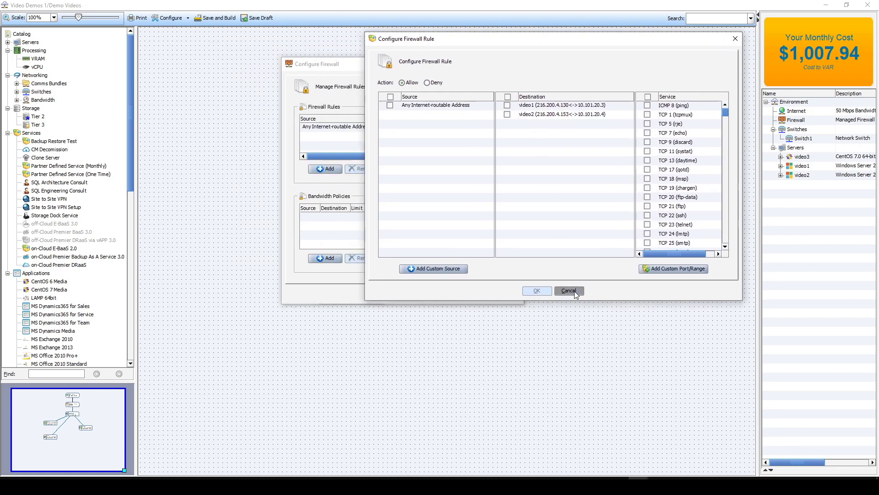
pyautogui.click(430, 298)
# - Edit server video3's Switch1 connection to use Request IP as its public IP address, and finish the server edit
pyautogui.click(373, 301)
pyautogui.moveTo(363, 302)
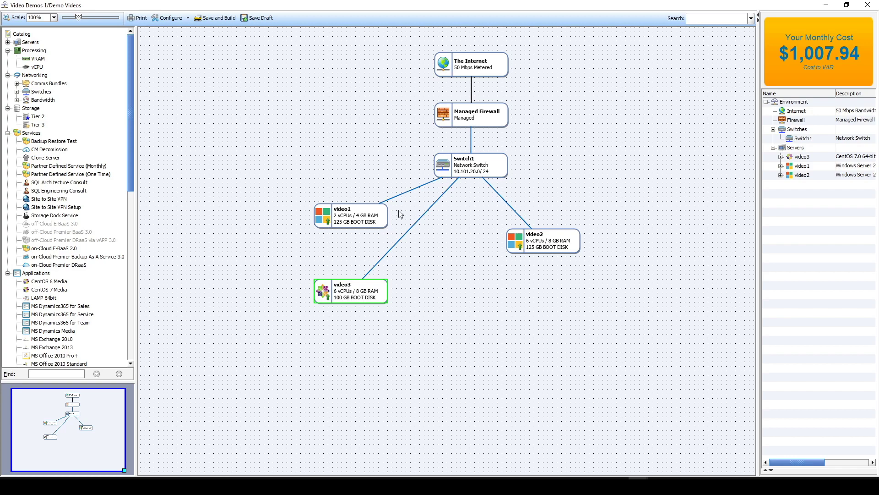
pyautogui.doubleClick(356, 300)
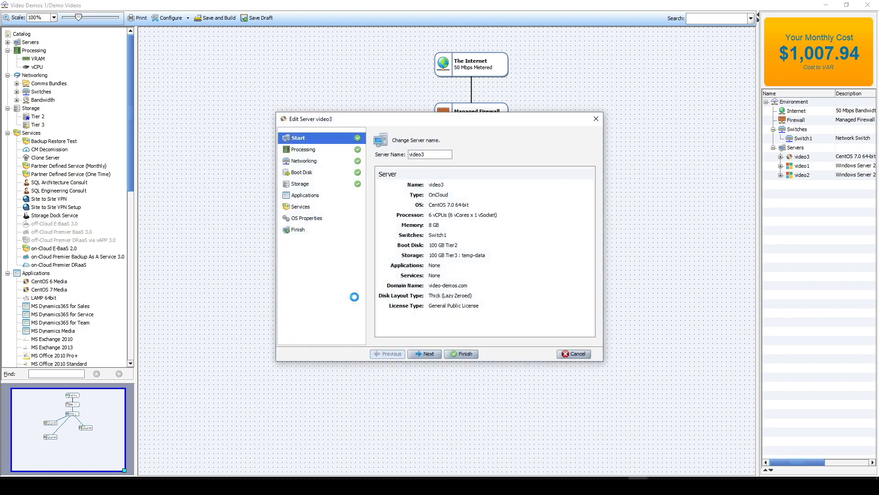
pyautogui.click(303, 161)
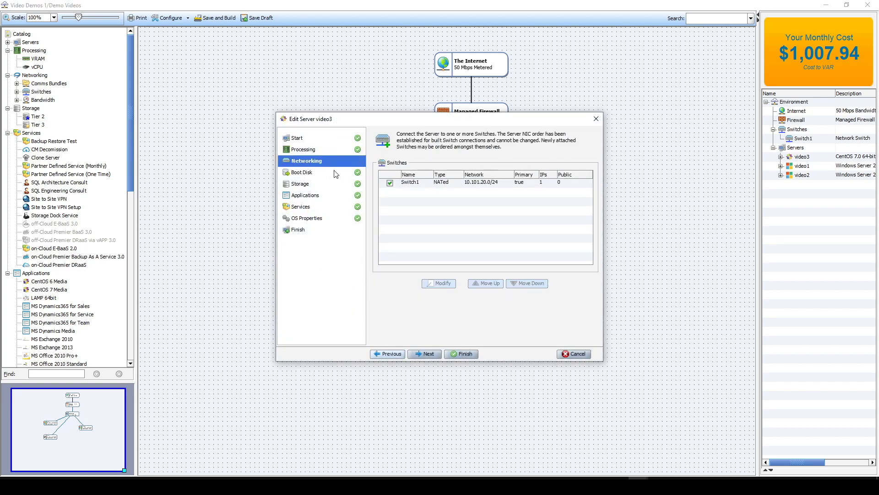
pyautogui.click(519, 186)
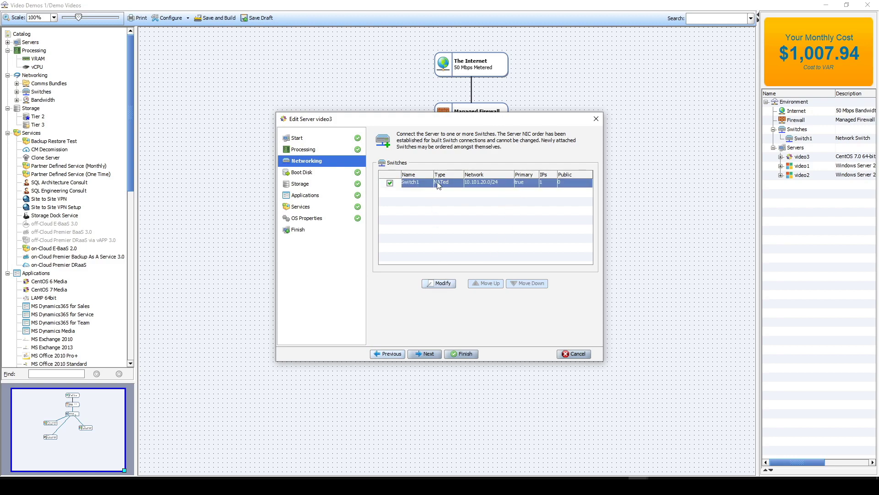
pyautogui.click(439, 283)
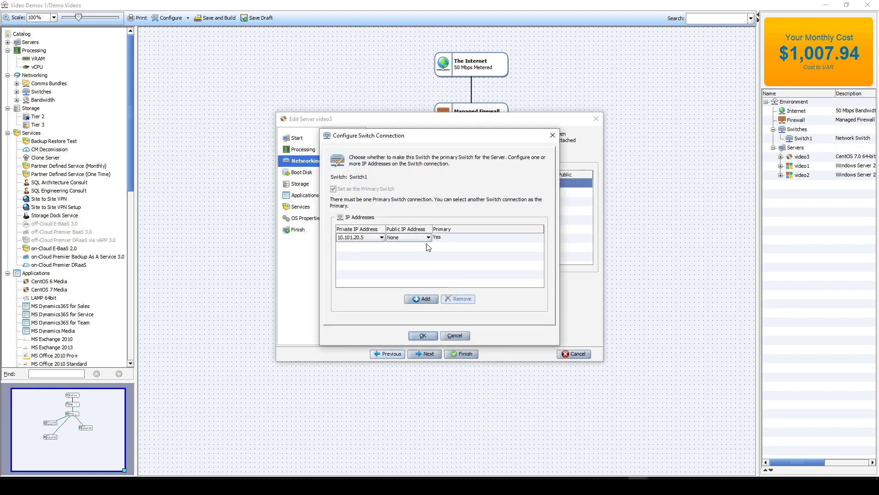
pyautogui.click(412, 237)
pyautogui.click(411, 254)
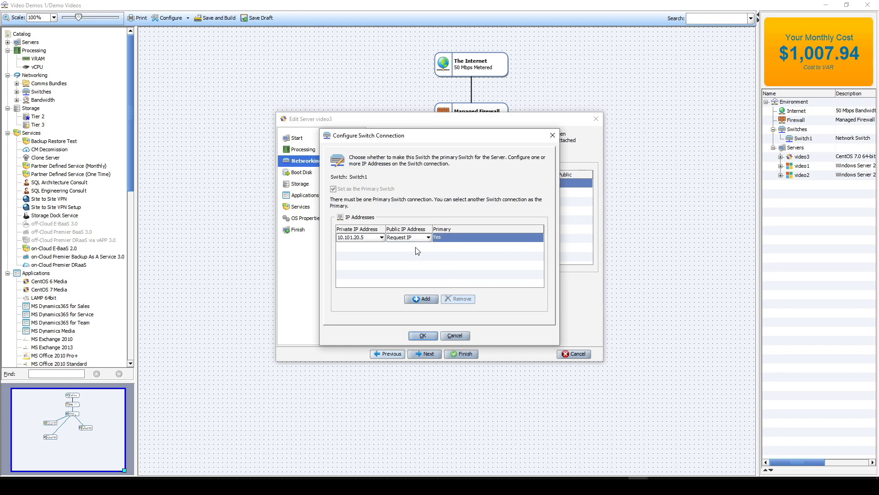
pyautogui.click(423, 336)
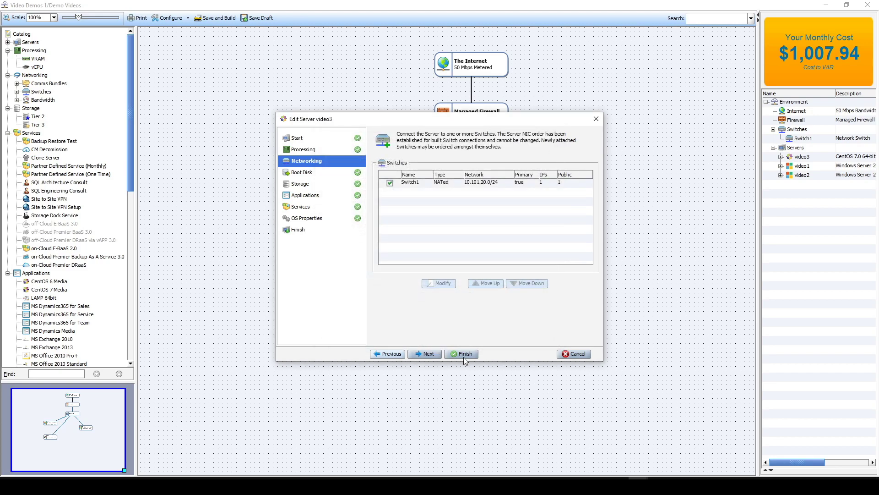
pyautogui.click(464, 355)
pyautogui.click(428, 355)
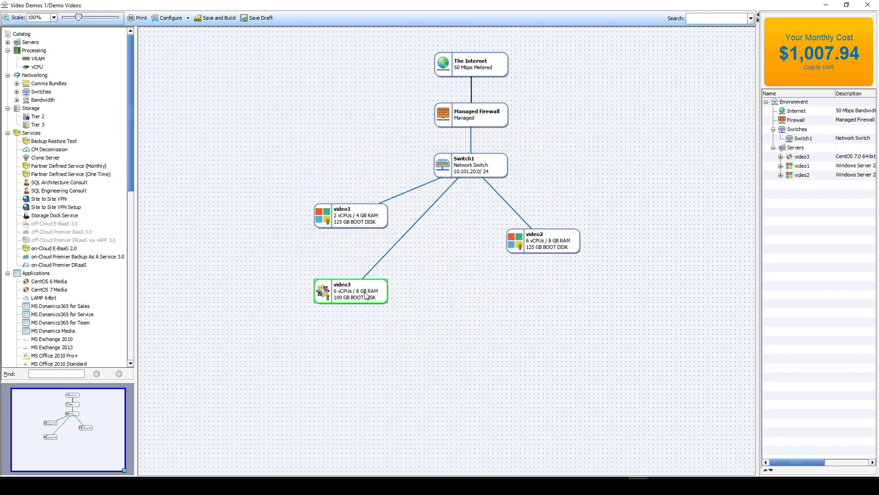
# - Start a new Allow rule on the Managed Firewall from Any Internet-routable Address to video3
pyautogui.click(484, 118)
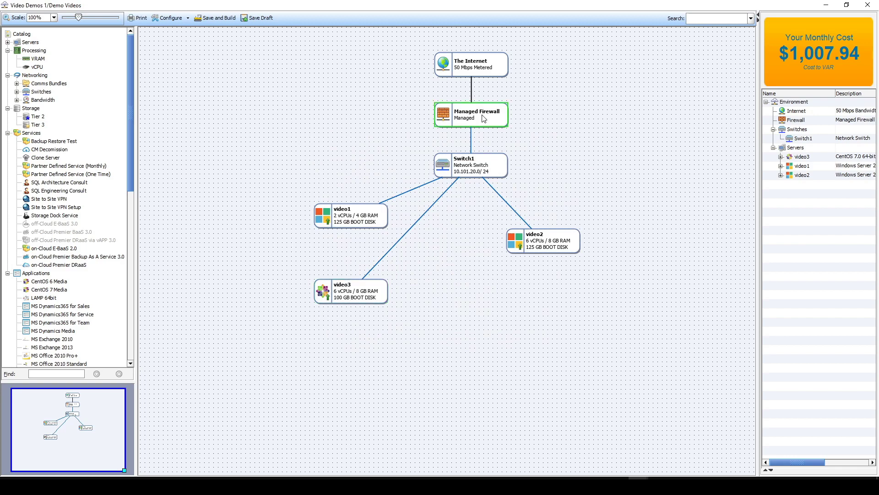
pyautogui.doubleClick(459, 120)
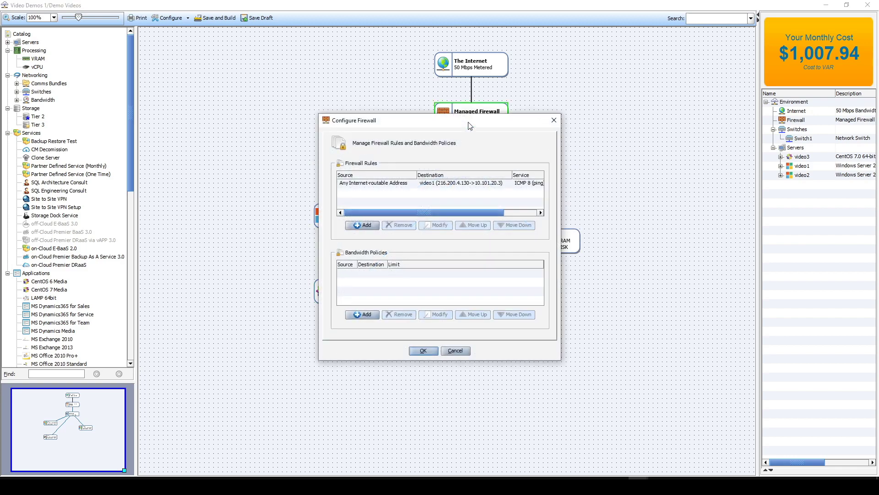
pyautogui.click(363, 226)
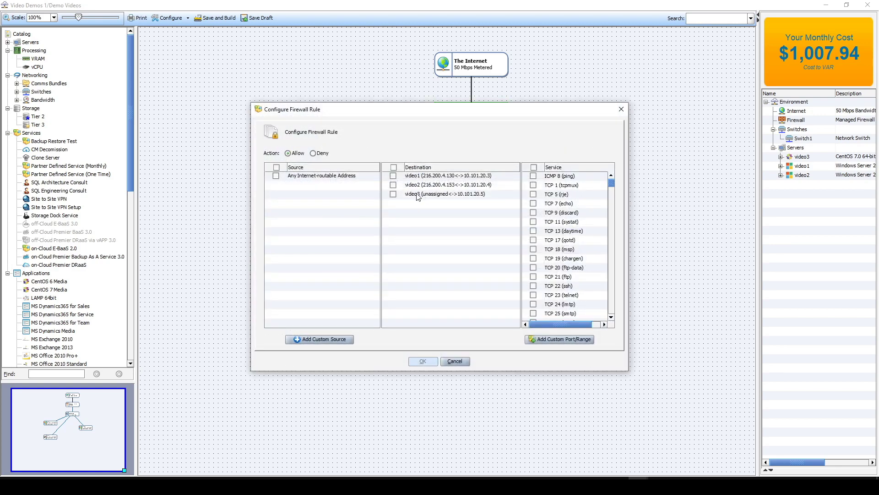
pyautogui.click(393, 194)
# - Include the services ICMP 8 (ping), TCP 500 (isakmp) and UDP 500 (isakmp) in the rule and accept it
pyautogui.scroll(-10, 568, 281)
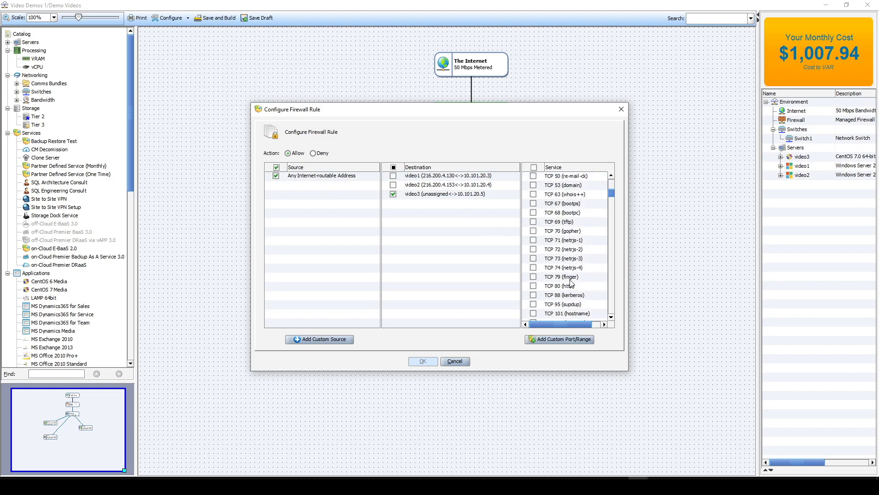
pyautogui.scroll(-5, 553, 300)
pyautogui.scroll(-3, 553, 300)
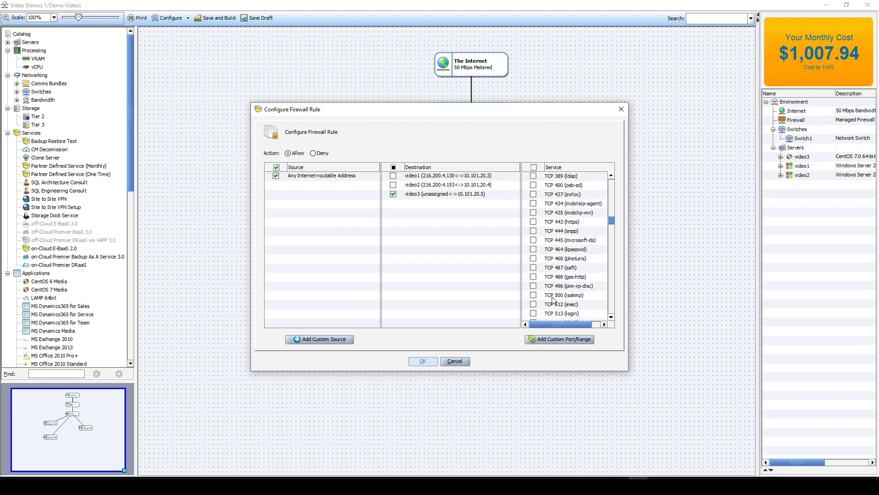
pyautogui.click(534, 295)
pyautogui.scroll(10, 582, 291)
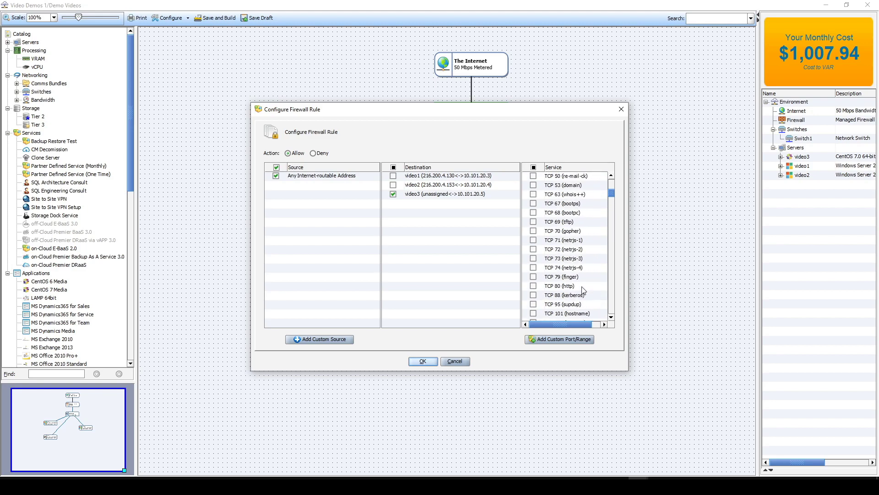
pyautogui.scroll(6, 581, 212)
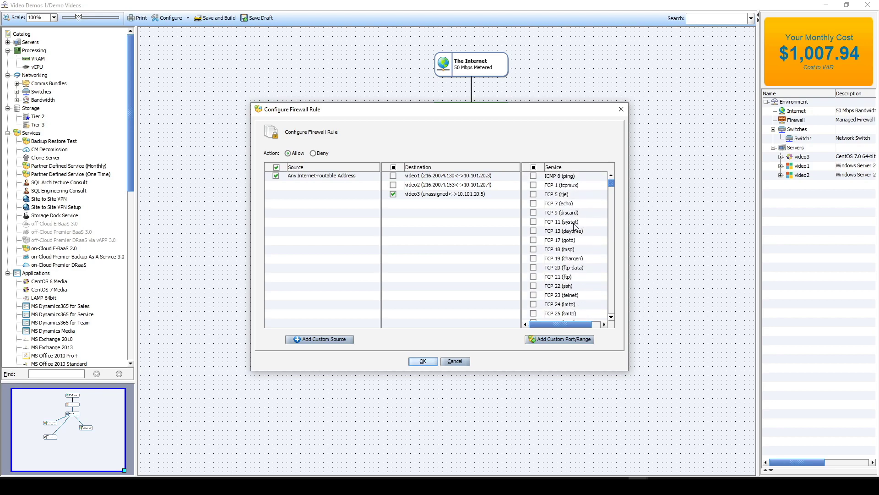
pyautogui.moveTo(612, 184); pyautogui.dragTo(611, 293)
pyautogui.click(533, 304)
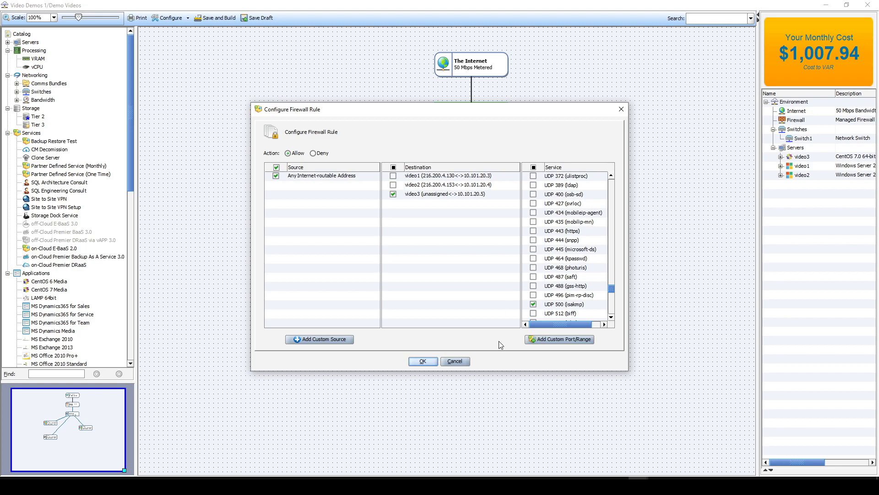
pyautogui.click(418, 363)
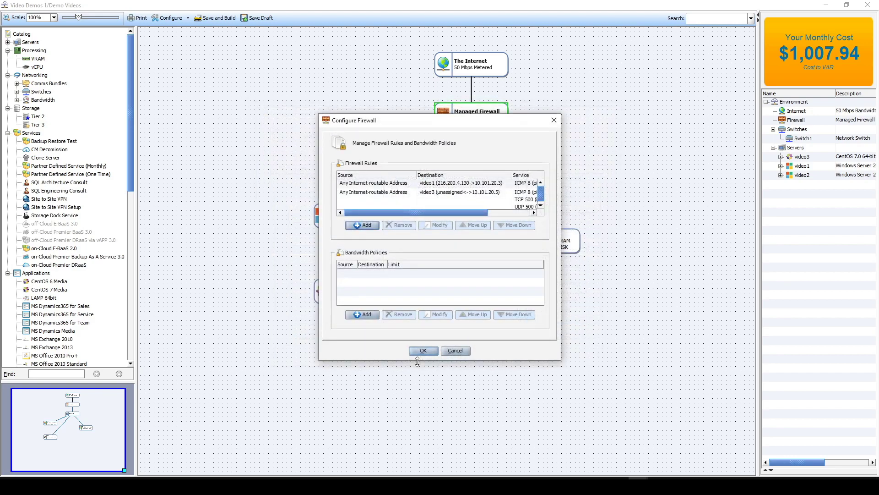
# - Review the video3 entry in the firewall rules list and accept the firewall configuration
pyautogui.click(450, 199)
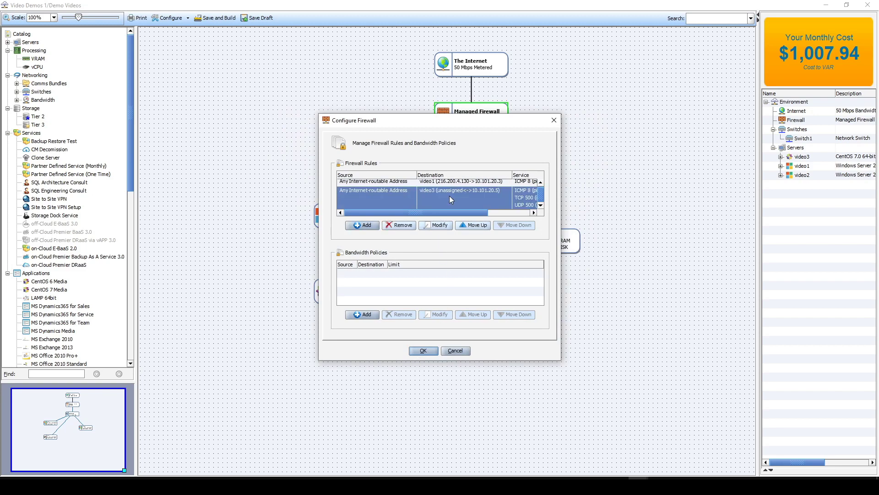
pyautogui.scroll(1, 466, 207)
pyautogui.scroll(-1, 483, 192)
pyautogui.click(419, 351)
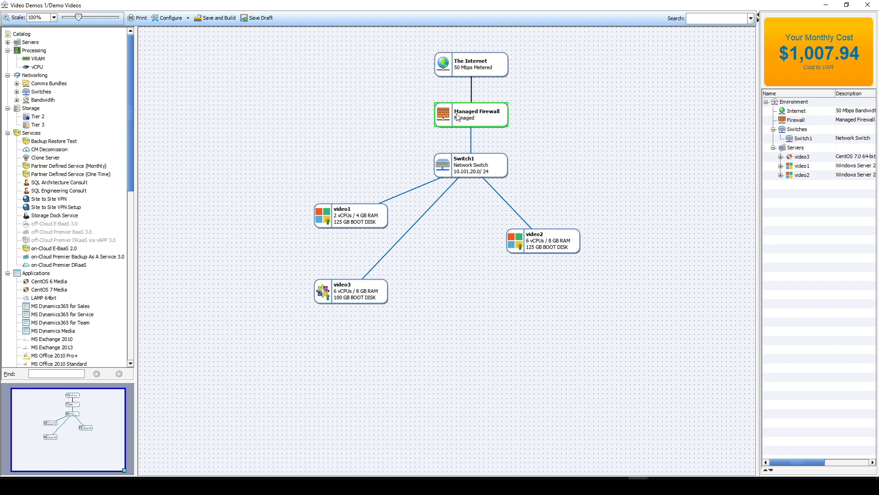
# - Save and build the Demo Videos environment, expand it in the navigation tree and close the build progress window
pyautogui.click(215, 18)
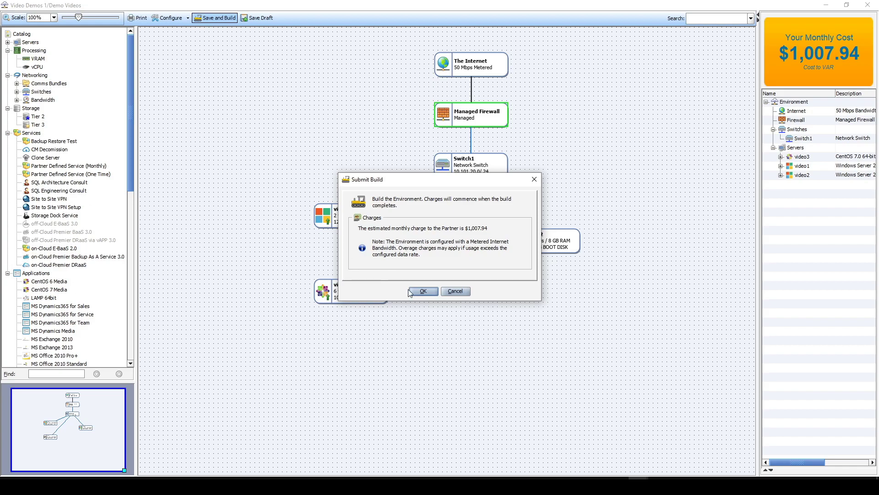
pyautogui.click(425, 291)
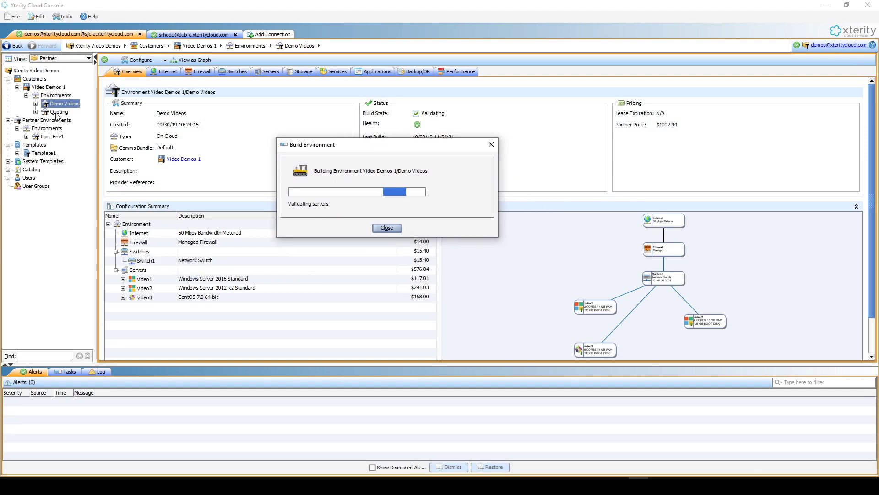
pyautogui.click(35, 103)
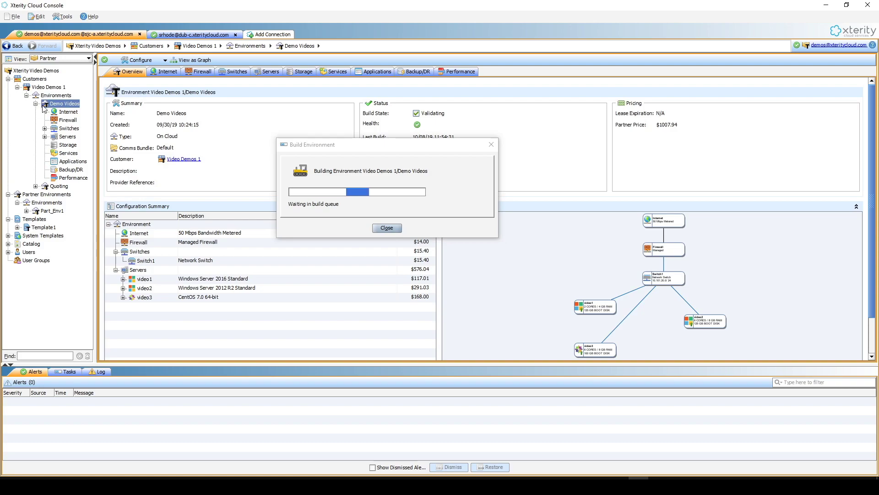
pyautogui.click(387, 228)
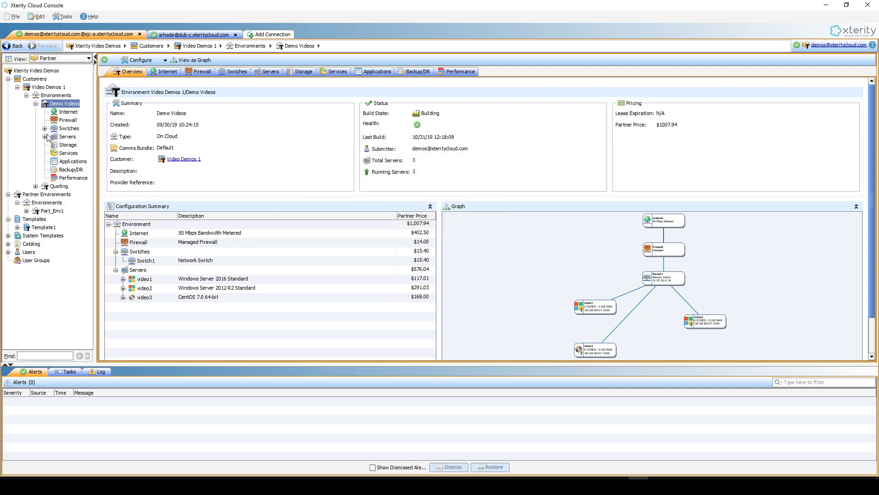
# - Check the build state of the Demo Videos environment's switches and return to its overview
pyautogui.click(45, 136)
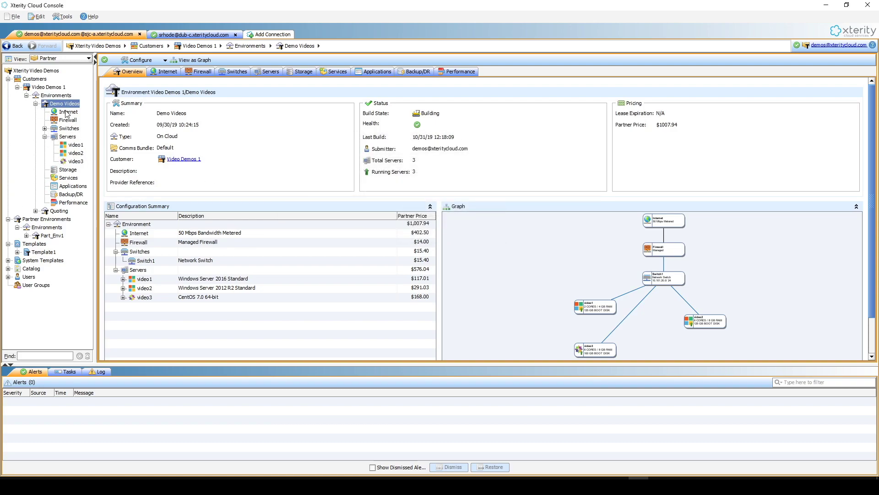
pyautogui.click(244, 71)
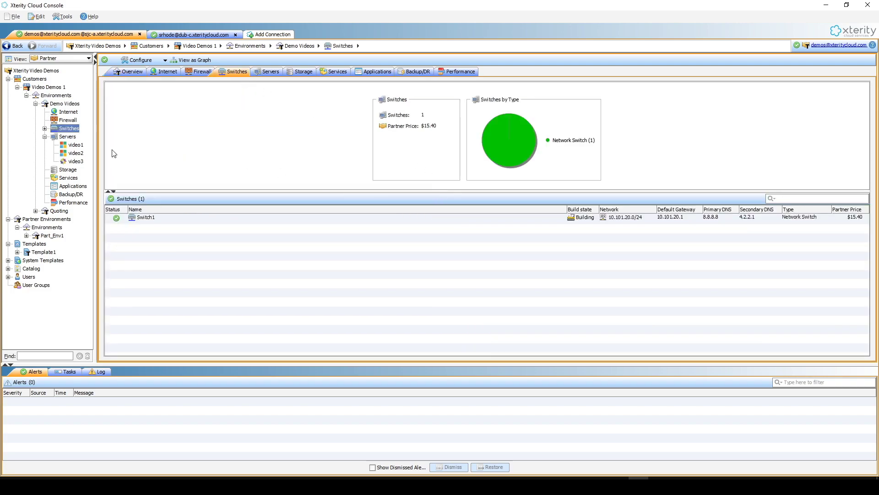
pyautogui.rightClick(306, 211)
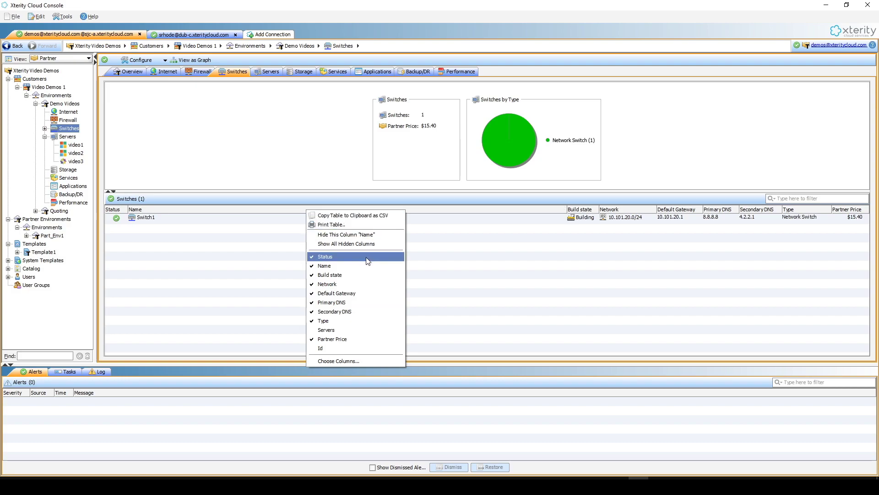
pyautogui.click(63, 104)
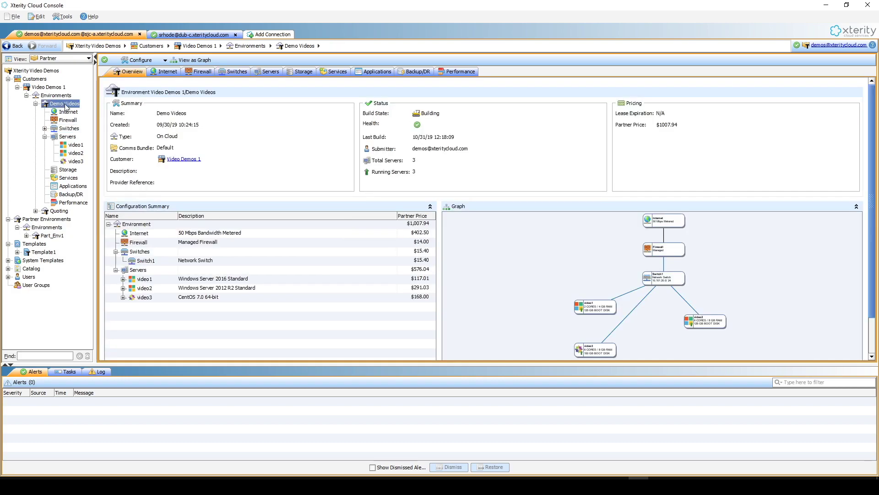
# - Look up the public IPs of video2 and video1 in the Demo Videos environment's server list
pyautogui.click(269, 73)
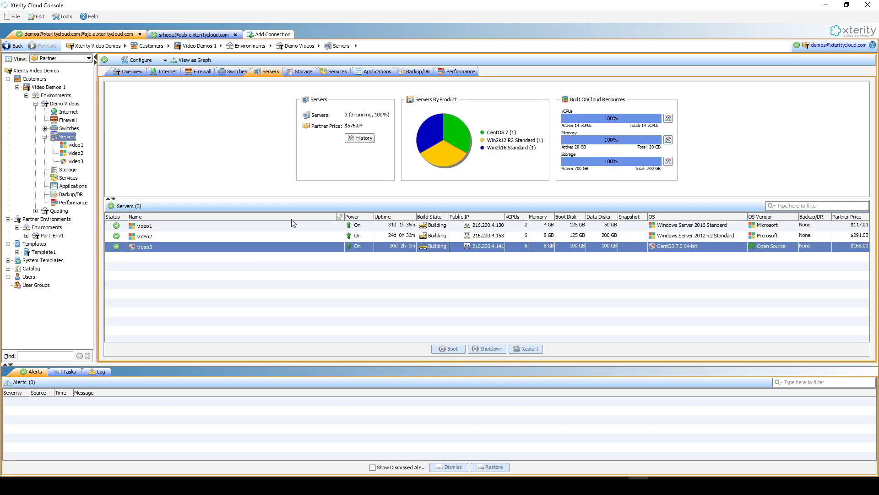
pyautogui.click(493, 236)
pyautogui.click(492, 227)
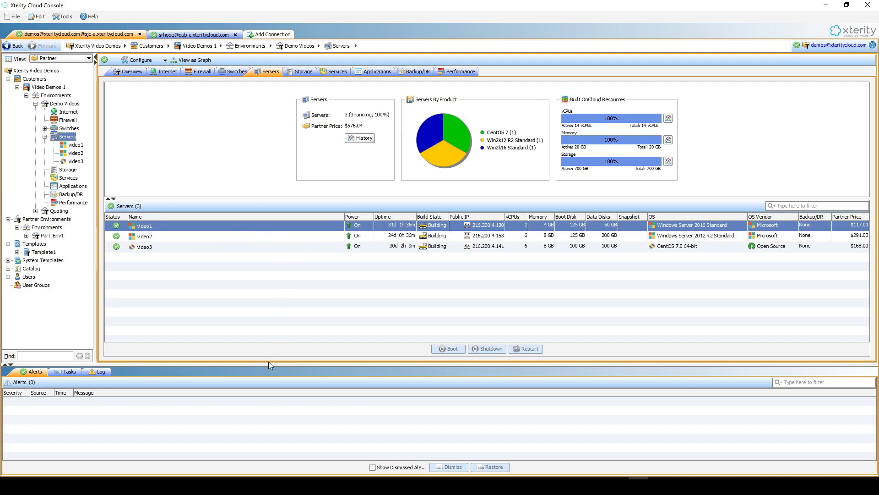
# - Open Command Prompt and ping video1's public IP 216.200.4.130
pyautogui.click(11, 485)
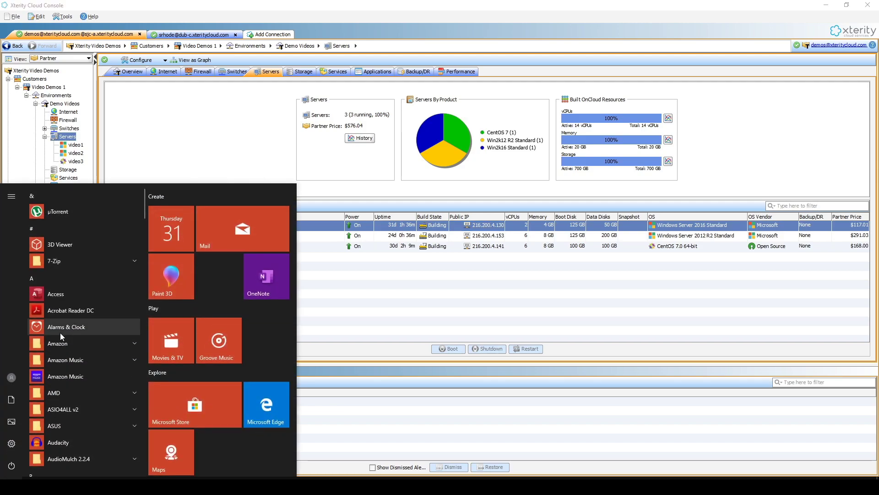
pyautogui.write('cmd')
pyautogui.press('Return')
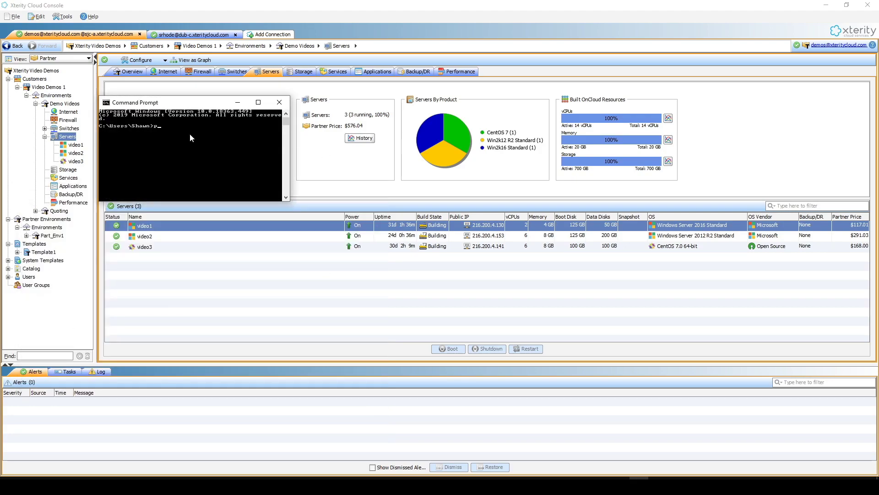
pyautogui.write('ping 216.200.4.130')
pyautogui.press('Return')
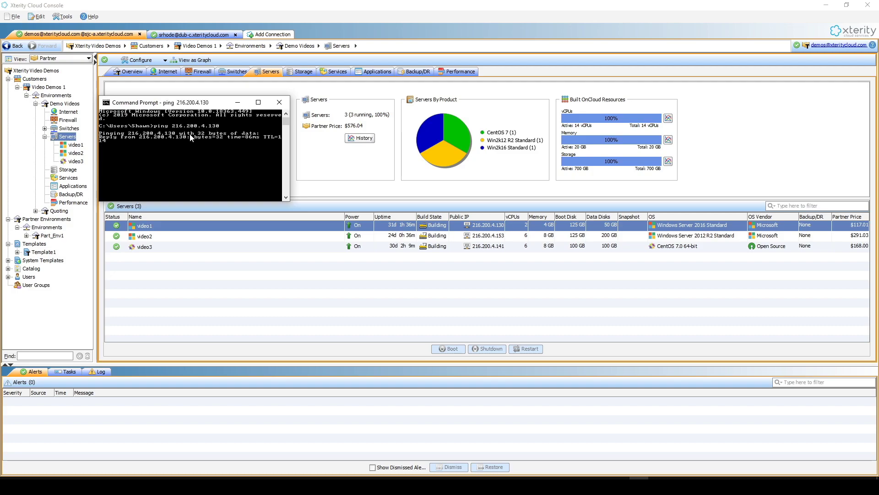
# - Ping video3's public IP 216.200.4.141 and close Command Prompt
pyautogui.click(209, 158)
pyautogui.rightClick(209, 158)
pyautogui.write('ping 216.20')
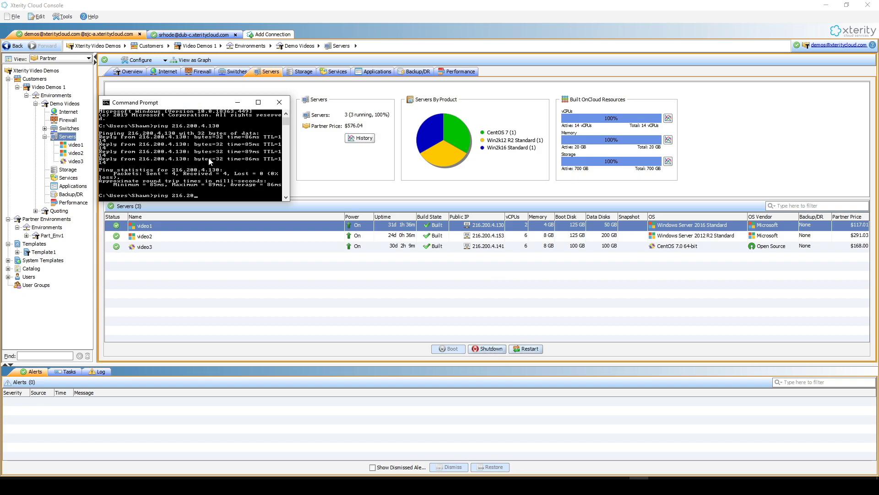
pyautogui.write('0.4.141')
pyautogui.press('Return')
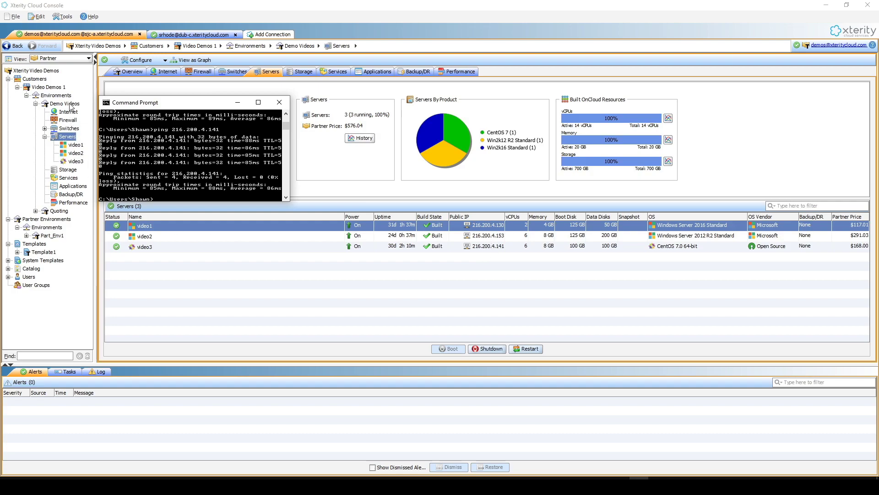
pyautogui.click(279, 103)
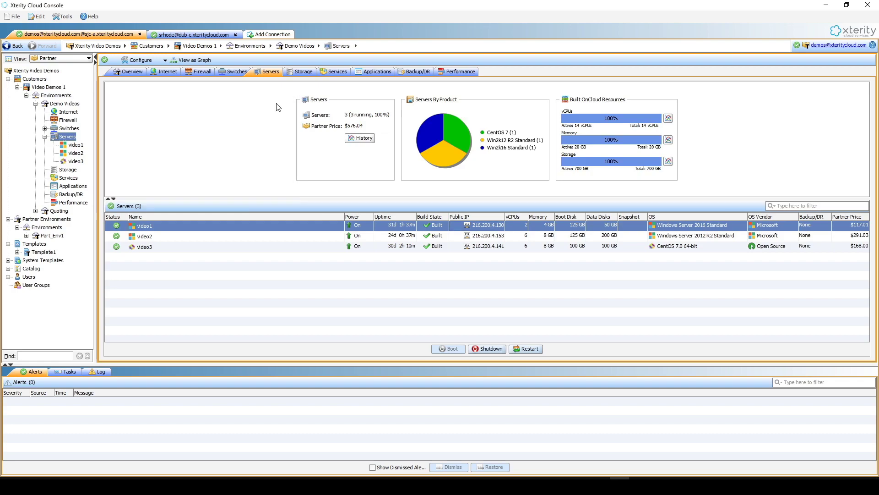
# - Open the Demo Videos environment for editing in the Designer
pyautogui.click(62, 104)
pyautogui.rightClick(62, 104)
pyautogui.moveTo(115, 113)
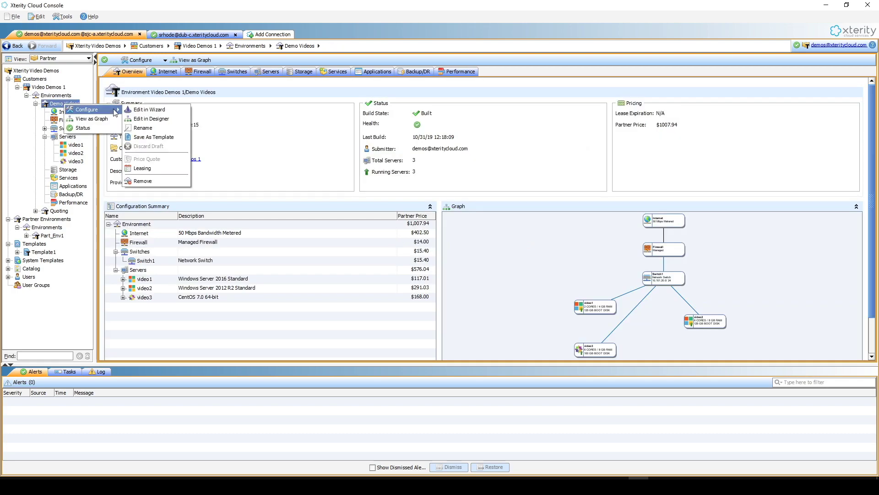
pyautogui.click(151, 118)
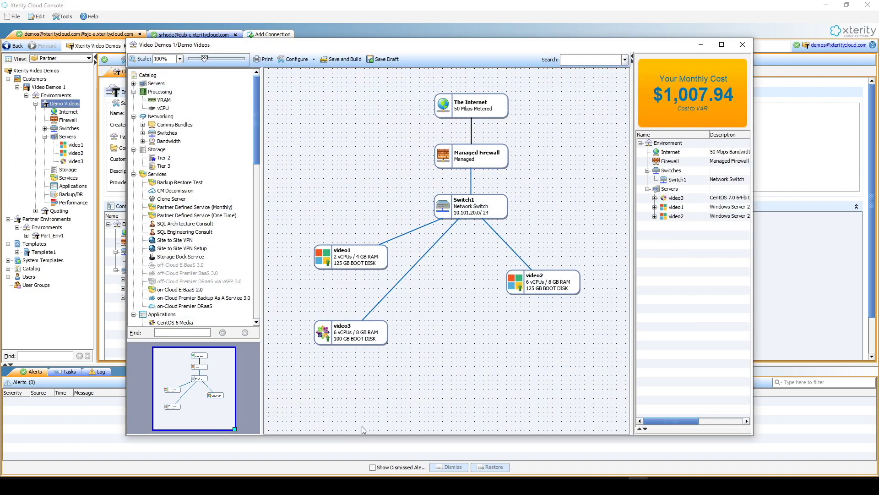
# - Switch to Chrome, search for "whats my ip" and copy the local public IP address
pyautogui.click(195, 485)
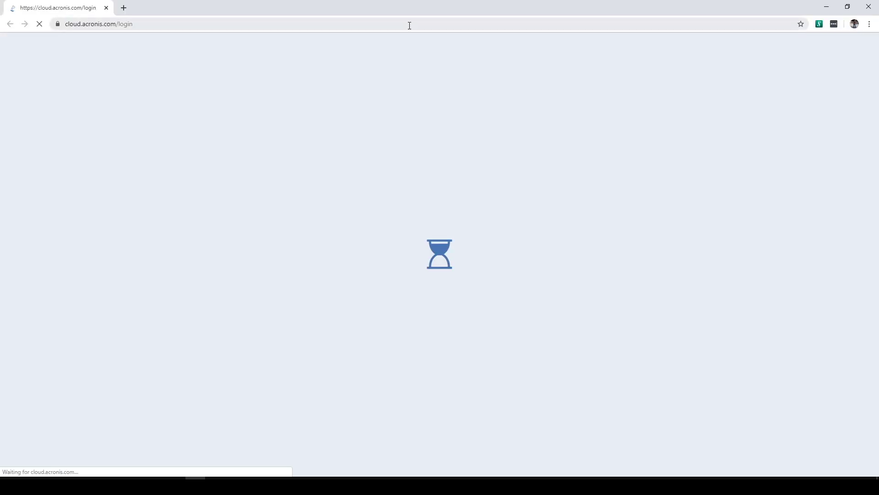
pyautogui.click(410, 25)
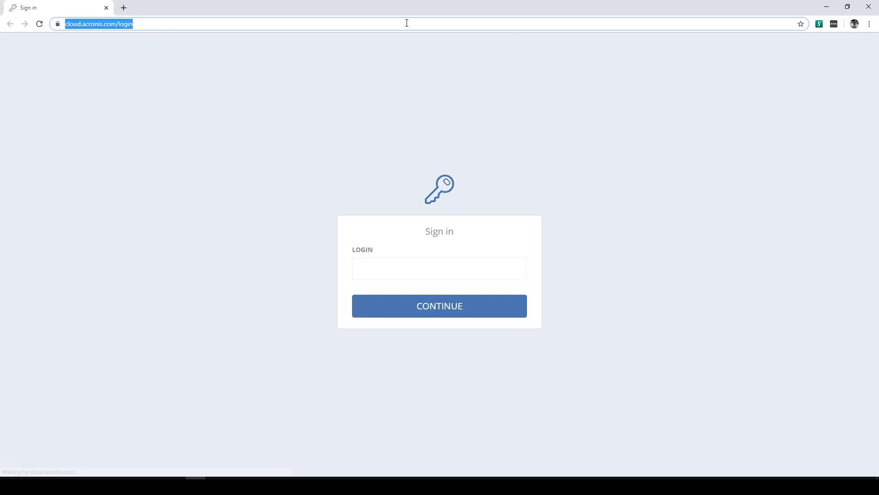
pyautogui.write('whats my ip')
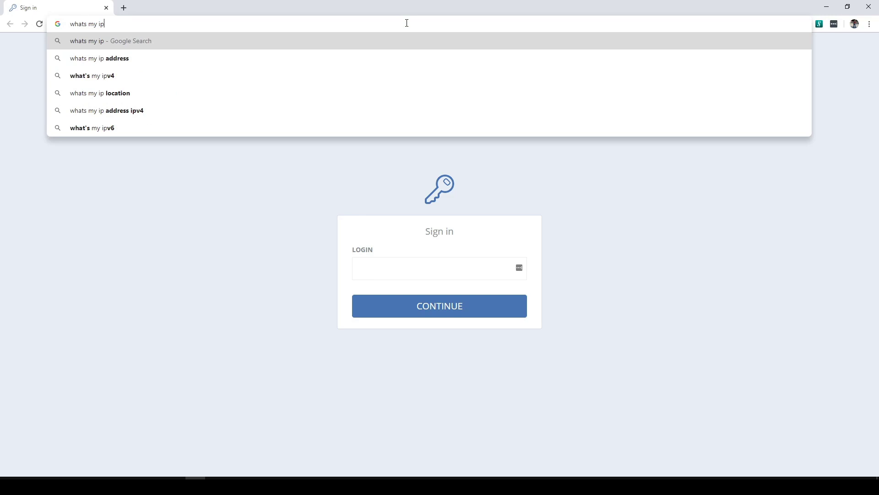
pyautogui.press('Return')
pyautogui.moveTo(142, 127); pyautogui.dragTo(80, 122)
pyautogui.hotkey('ctrl', 'c')
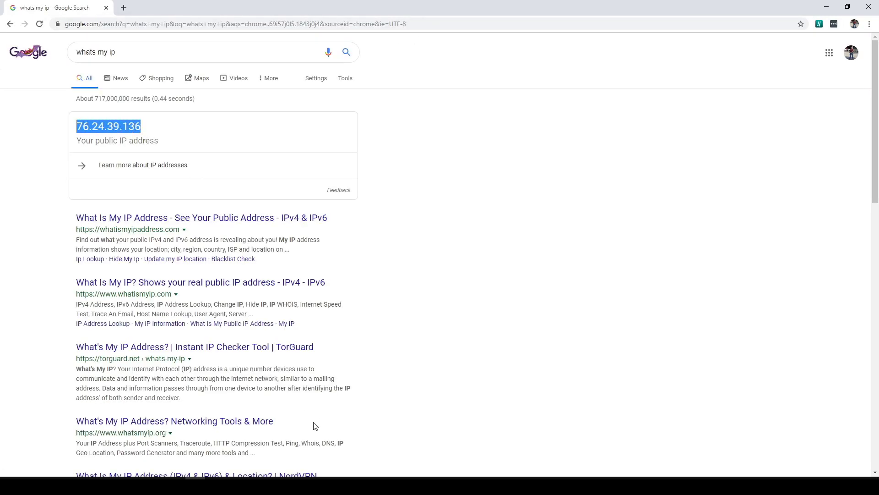
# - Return to the Demo Videos designer and start a managed firewall rule with the copied IP 76.24.39.136 as its custom source
pyautogui.click(638, 486)
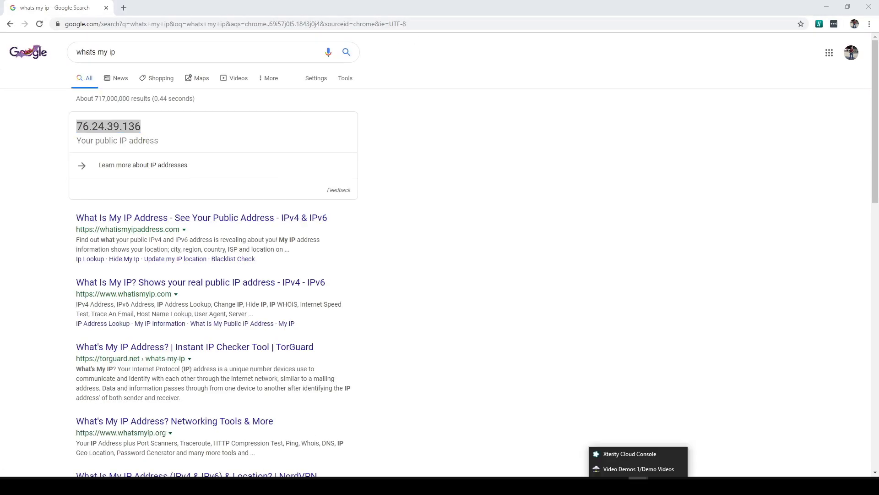
pyautogui.click(630, 469)
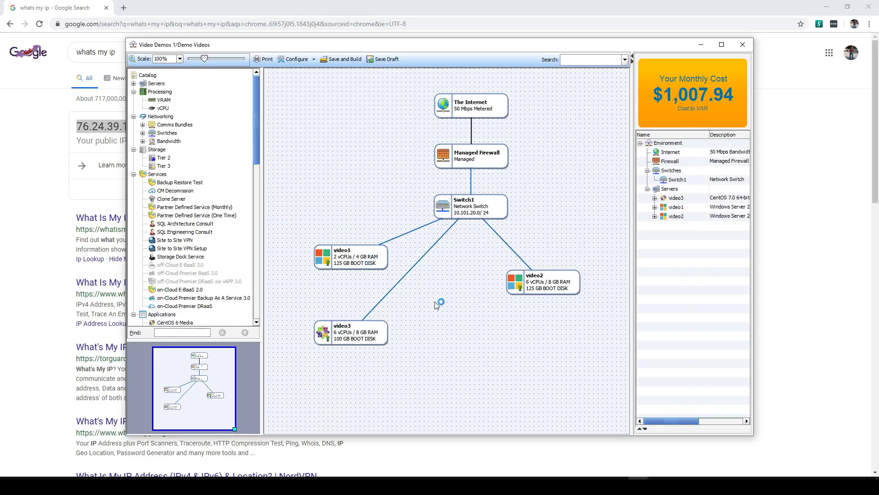
pyautogui.doubleClick(485, 163)
pyautogui.click(356, 227)
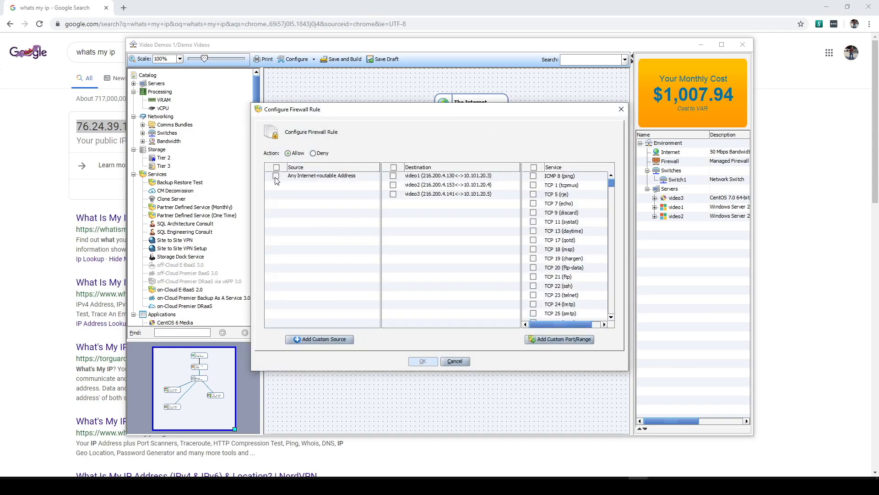
pyautogui.click(320, 344)
pyautogui.click(447, 246)
pyautogui.hotkey('ctrl', 'v')
pyautogui.click(423, 268)
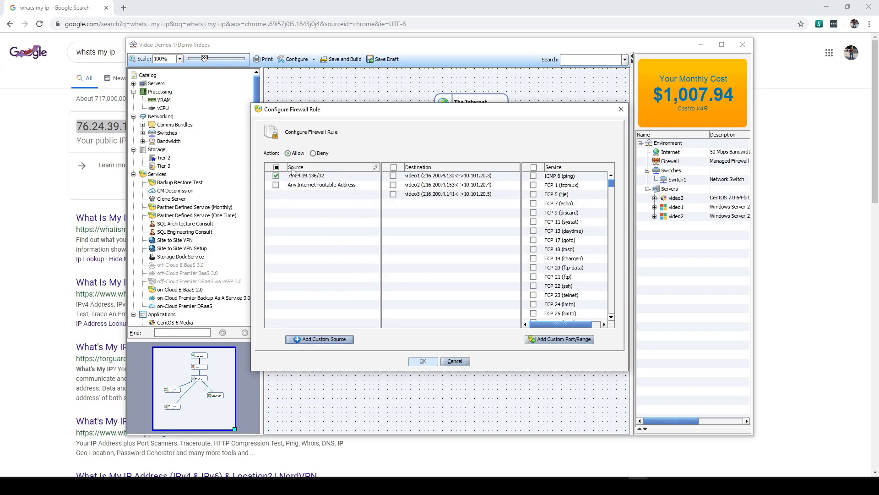
# - Set the rule's destination to video2 and service to ICMP 8 (ping), and accept the rule and firewall configuration
pyautogui.click(393, 184)
pyautogui.click(533, 176)
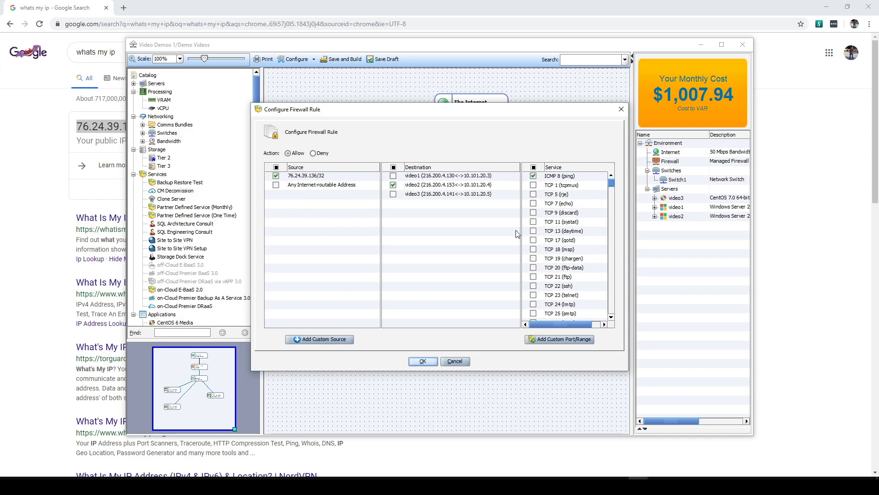
pyautogui.click(424, 362)
pyautogui.click(423, 350)
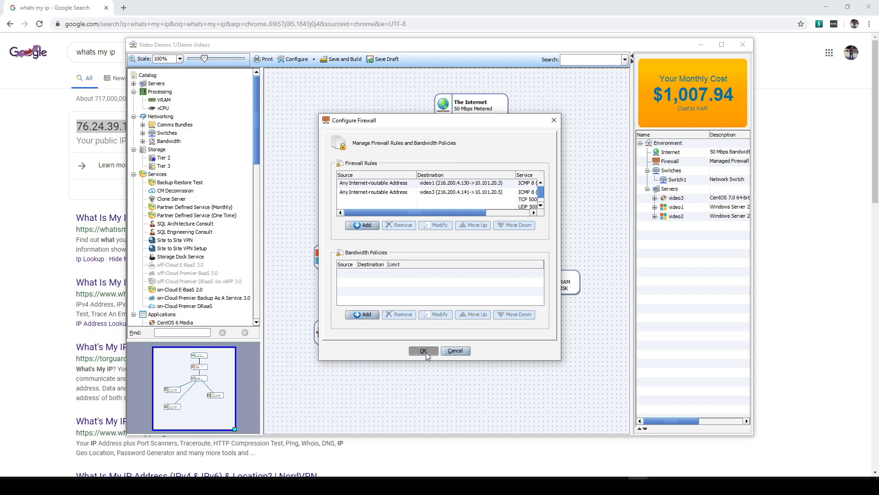
# - Save the Demo Videos environment and submit it for building
pyautogui.click(336, 59)
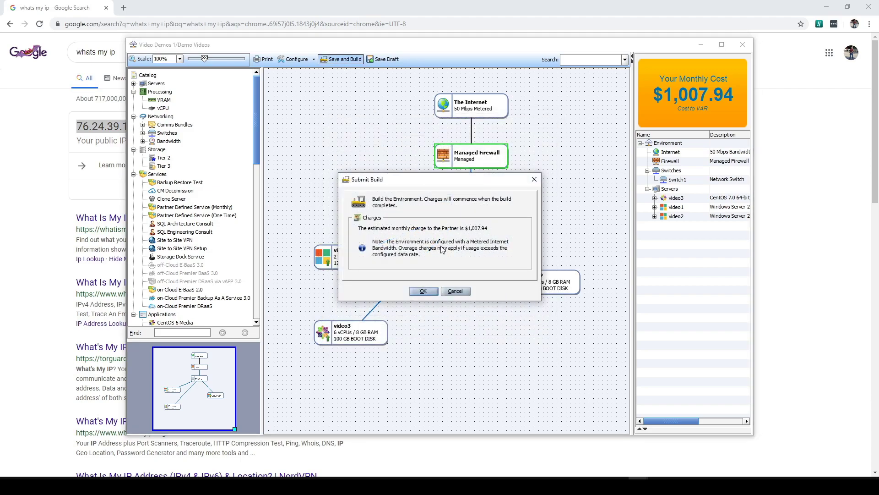
pyautogui.click(423, 291)
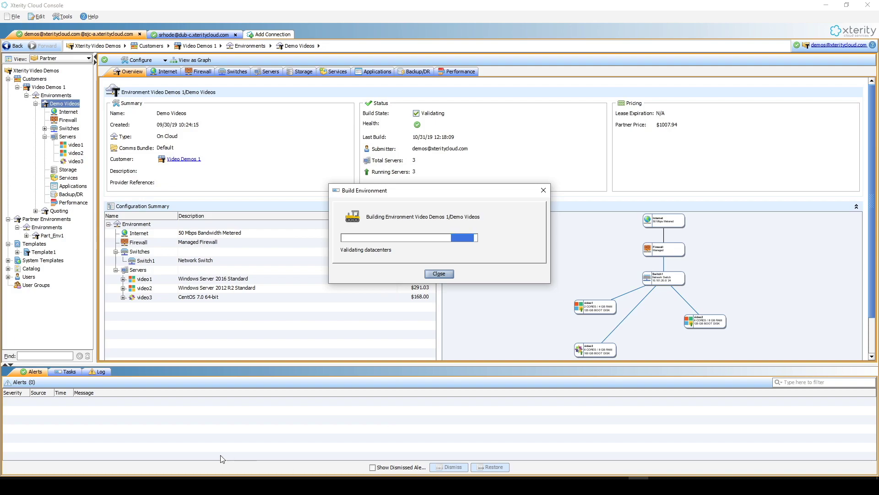
# - Open a new Command Prompt and begin a ping command
pyautogui.press('super')
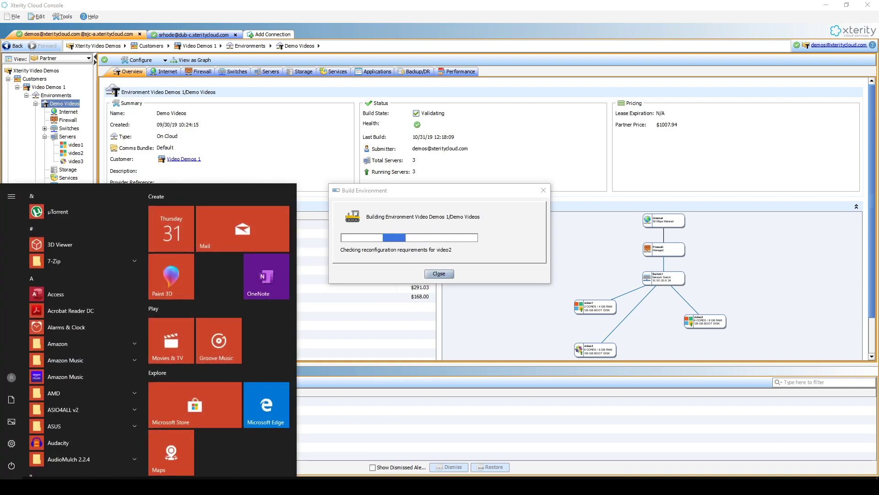
pyautogui.write('cmd')
pyautogui.press('Return')
pyautogui.write('ping')
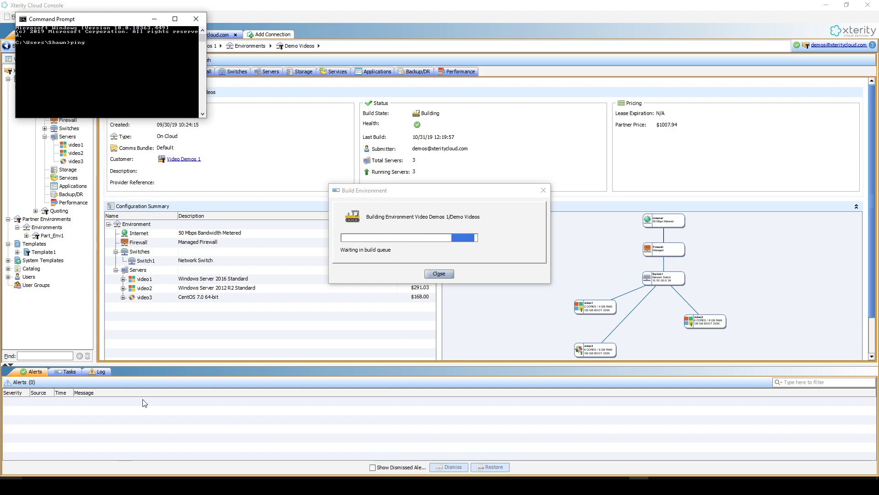
# - Close the build progress window and look up video2's public IP in the server list
pyautogui.click(451, 273)
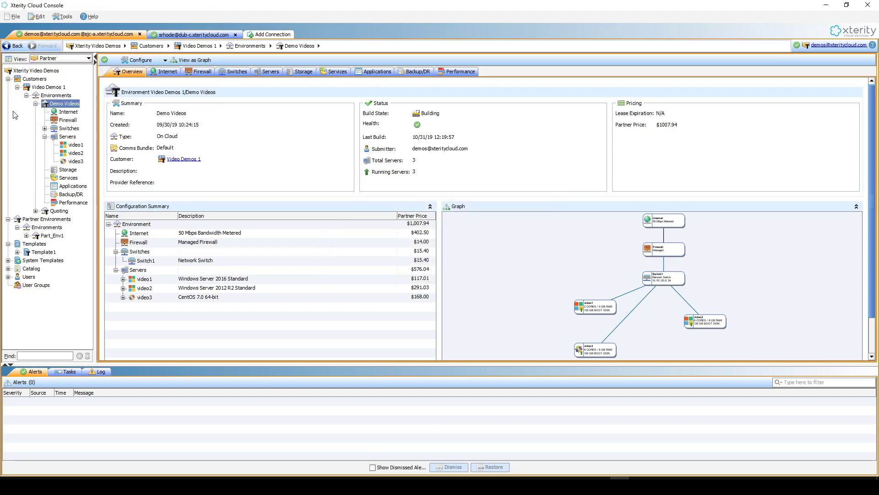
pyautogui.click(268, 72)
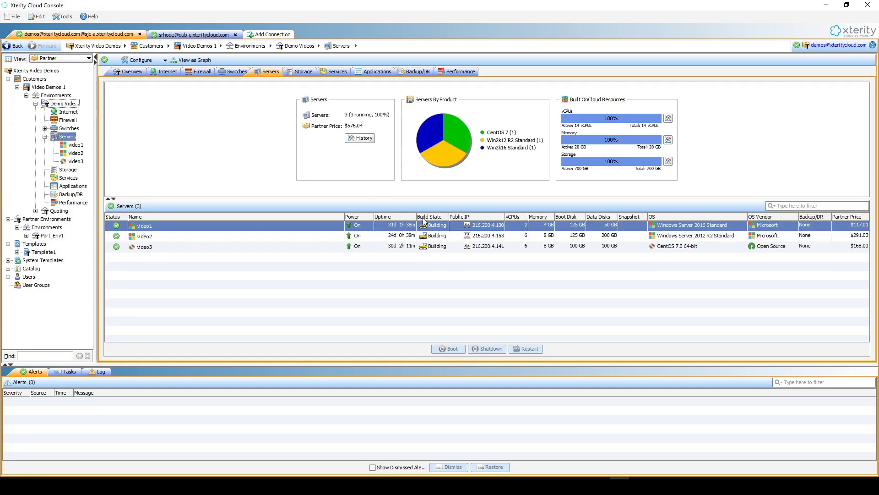
pyautogui.click(494, 239)
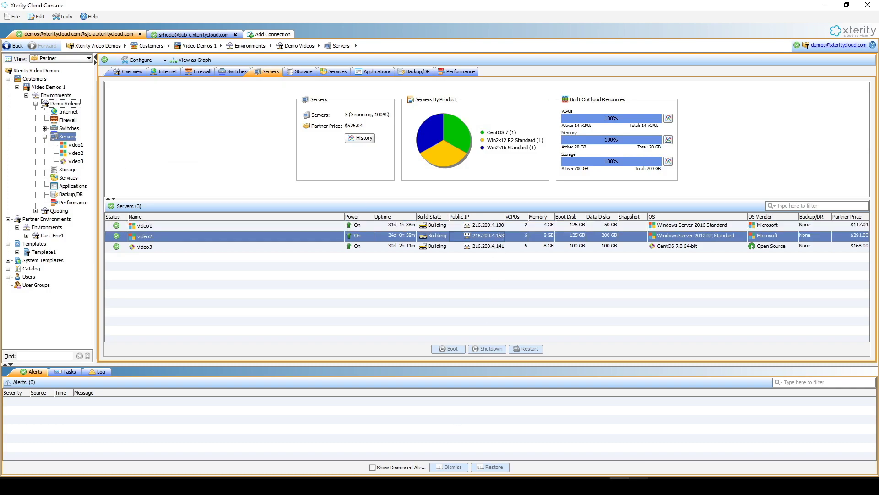
# - Return to Command Prompt and complete the ping to video2's public IP 216.200.4.153
pyautogui.click(639, 478)
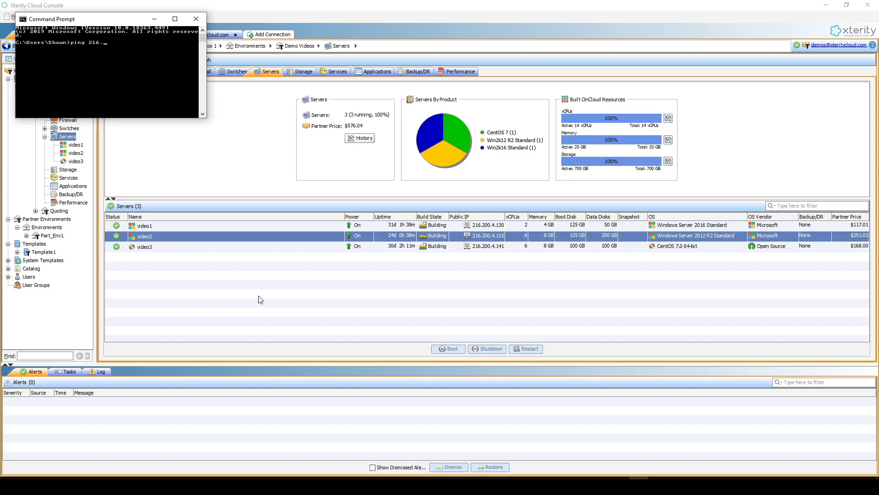
pyautogui.write('216.200.4.153')
pyautogui.press('Return')
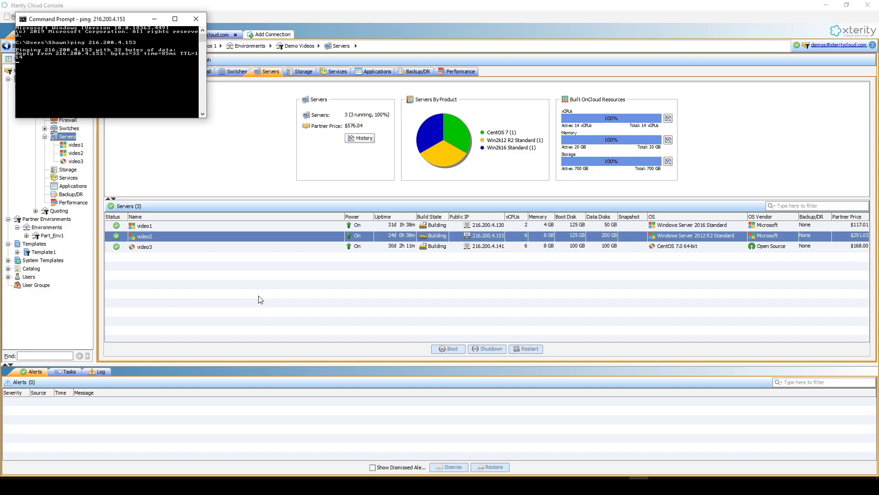